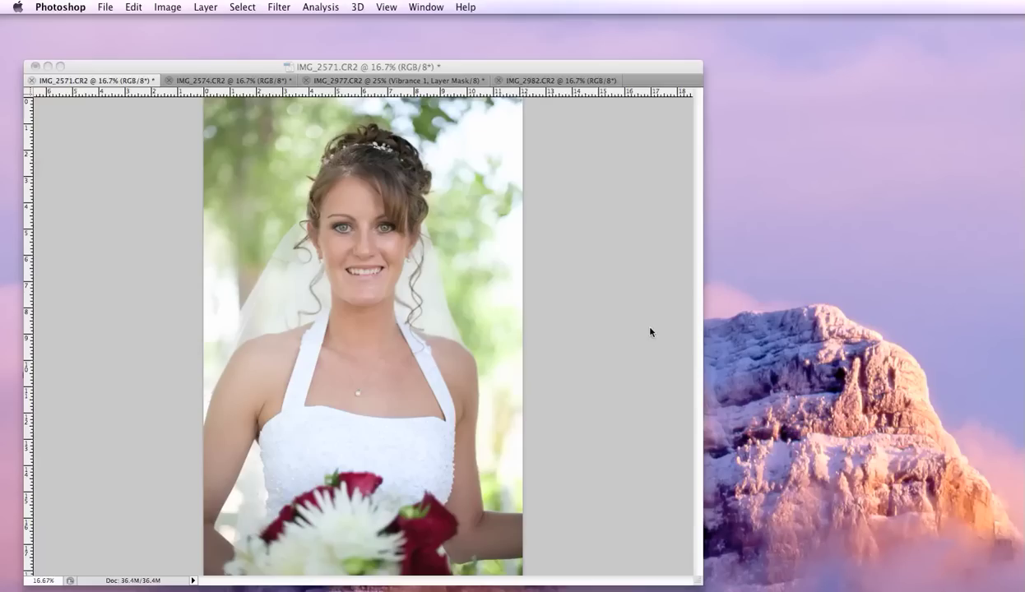
- Show the hidden Tools panel, options bar and side panels around the bridal portrait again
key("Tab")
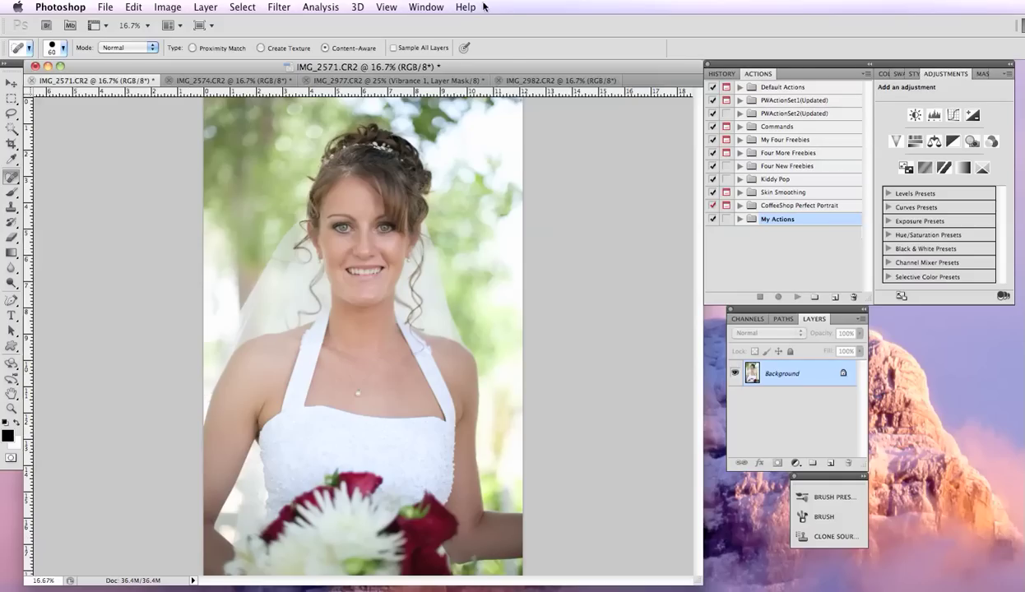
left_click(426, 7)
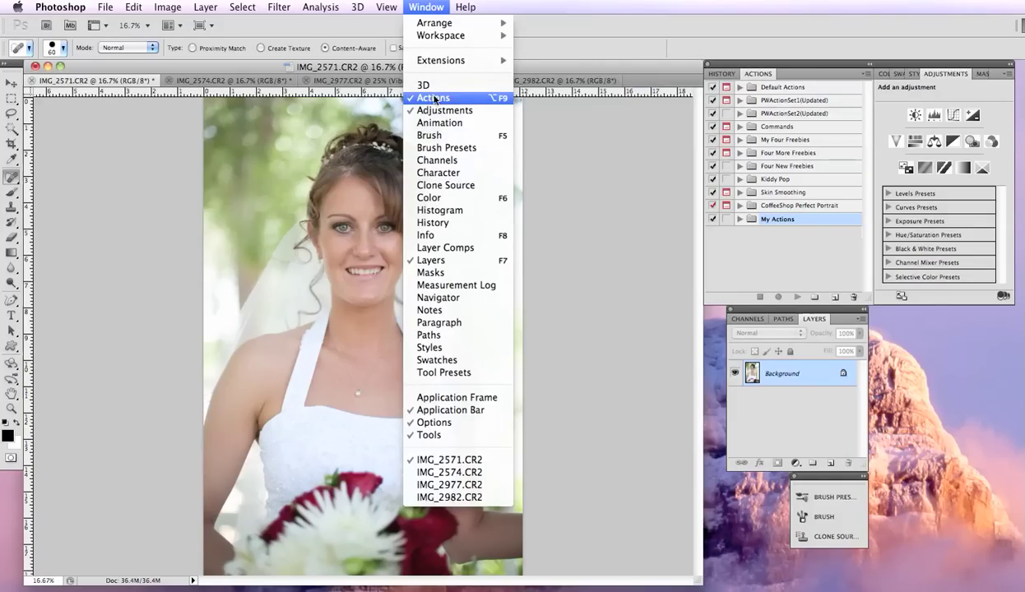
left_click(770, 78)
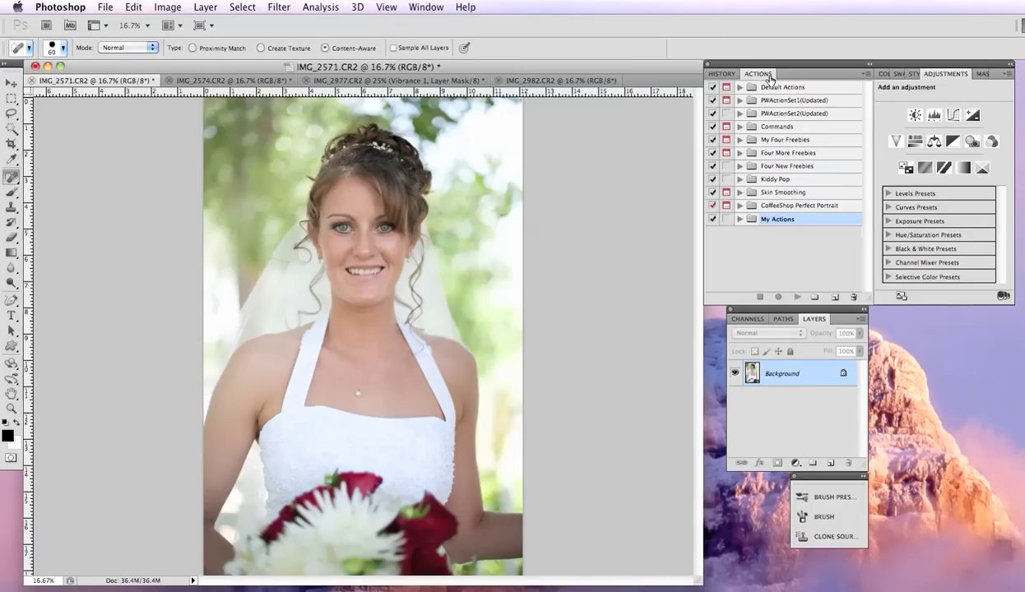
left_click(740, 87)
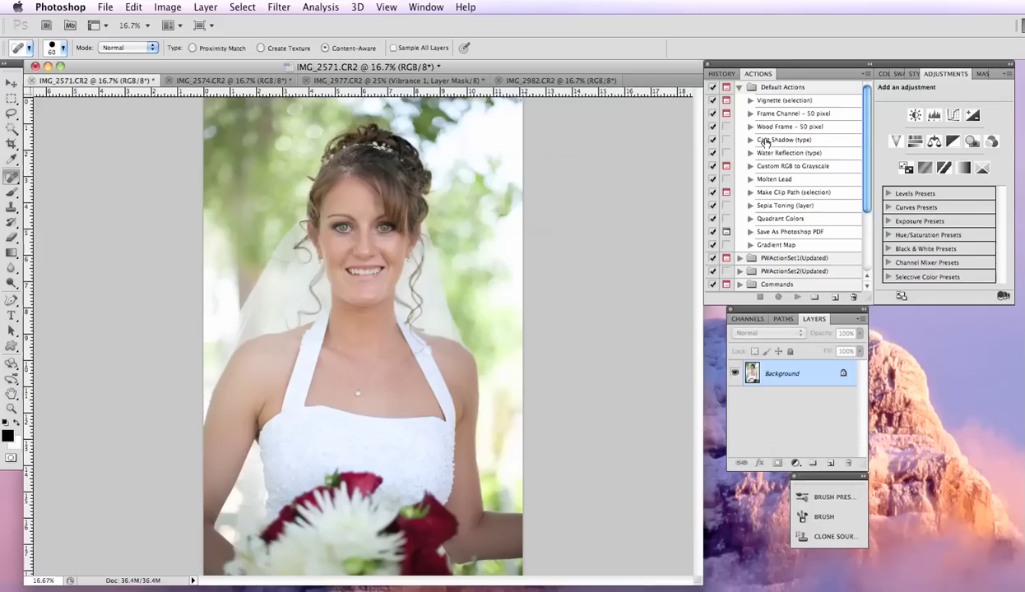
left_click(741, 87)
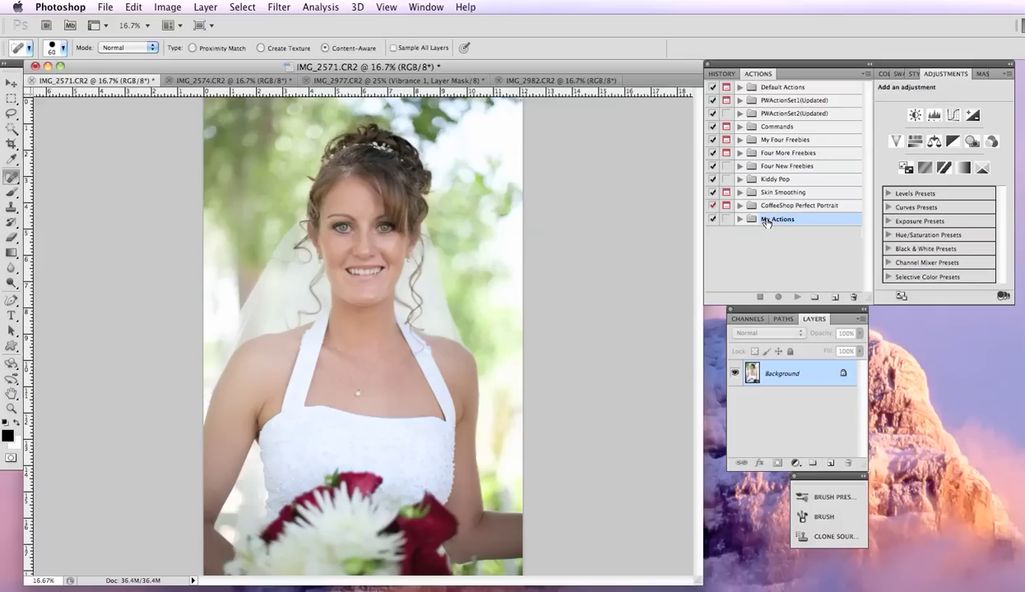
- Add an empty action set named 'Black & White' to the Actions panel
left_click(865, 75)
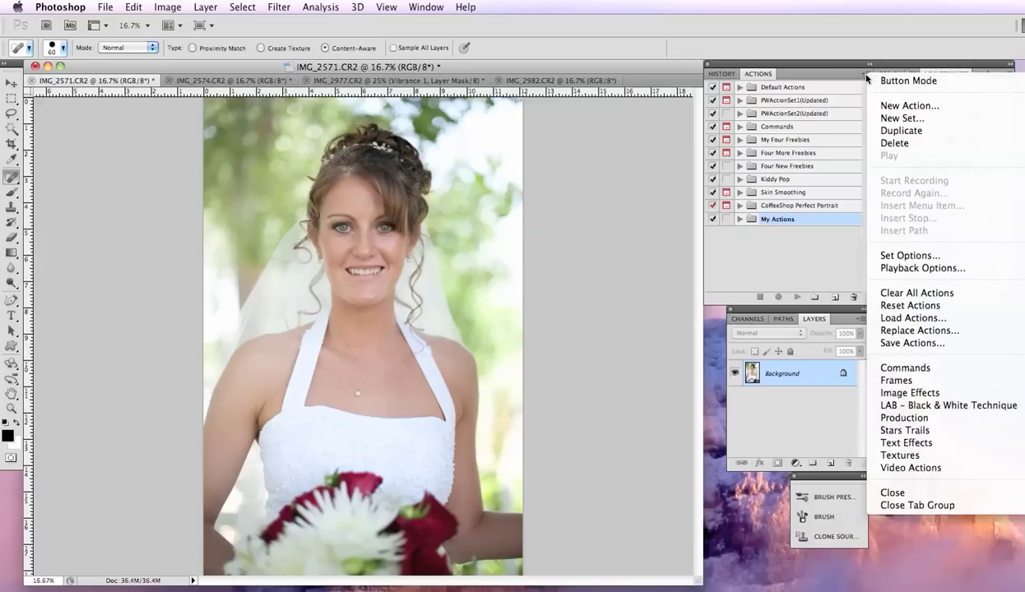
left_click(903, 118)
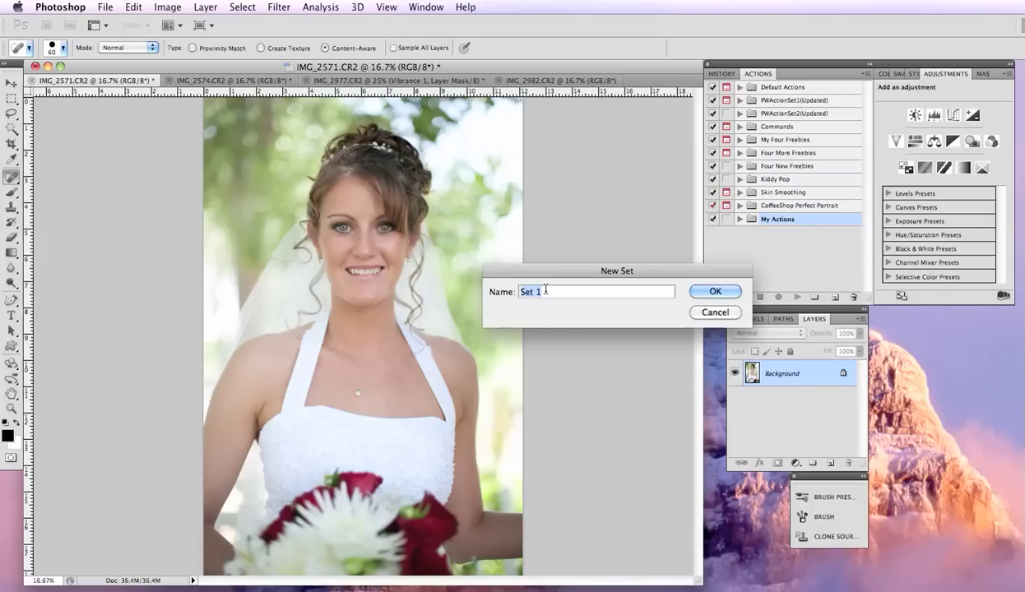
type("Black & White")
left_click(726, 293)
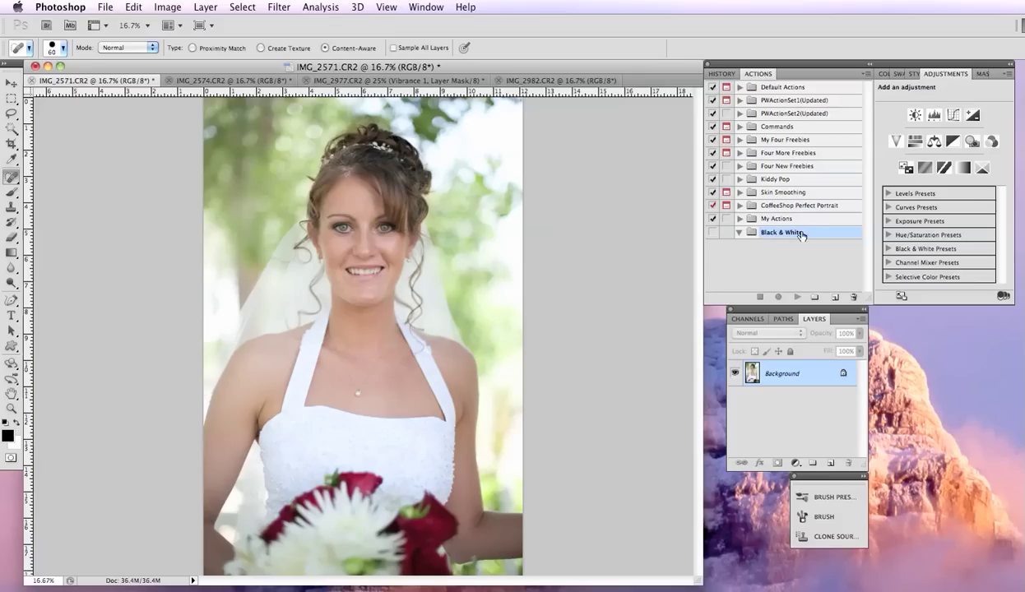
left_click(863, 75)
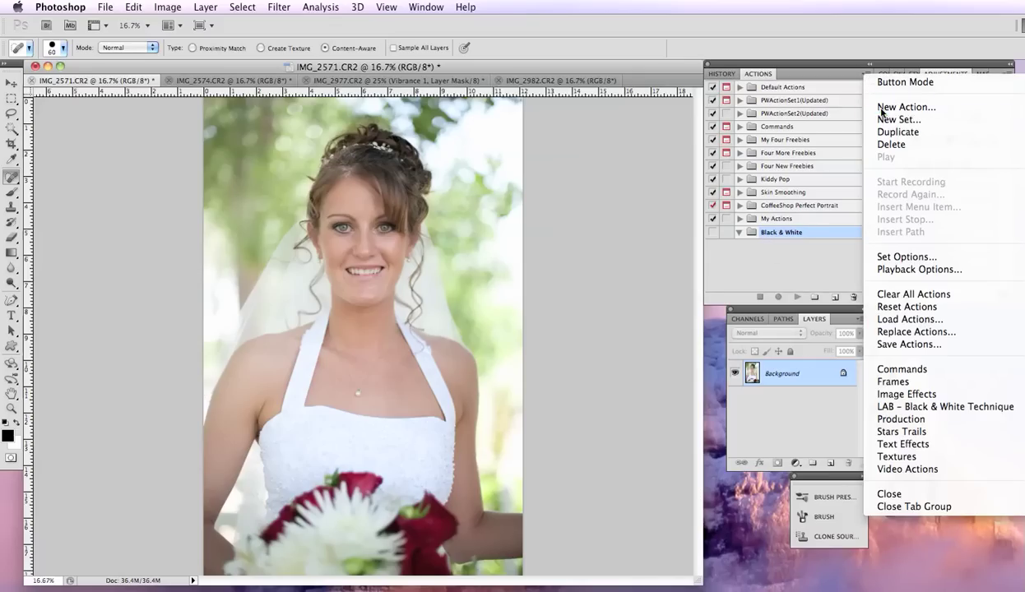
- Start recording 'Black & White Favorite' in the Black & White set, with no shortcut or colour label
left_click(881, 108)
type("Bl")
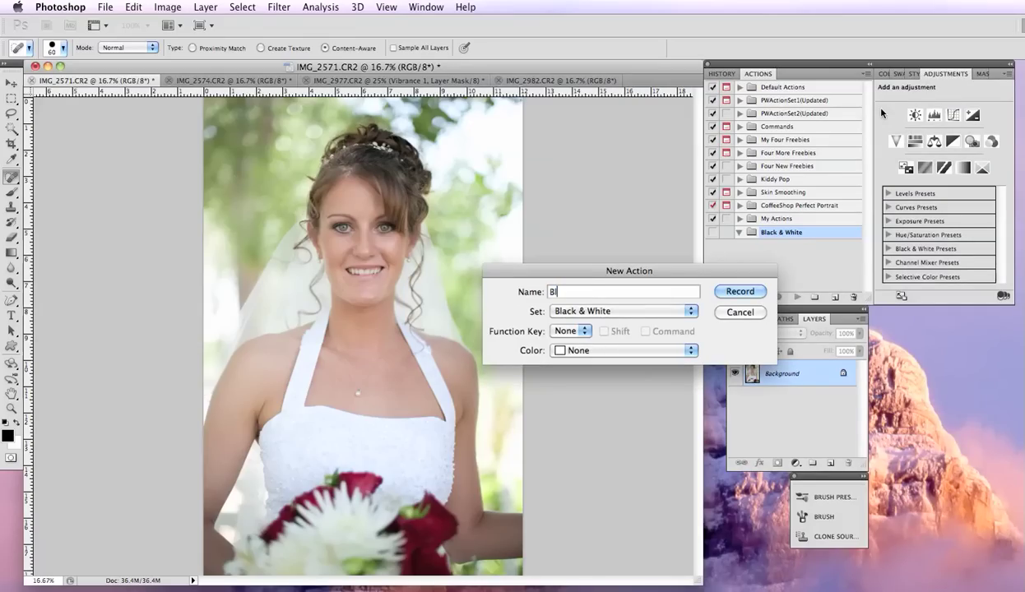
type("ack & White Favorite")
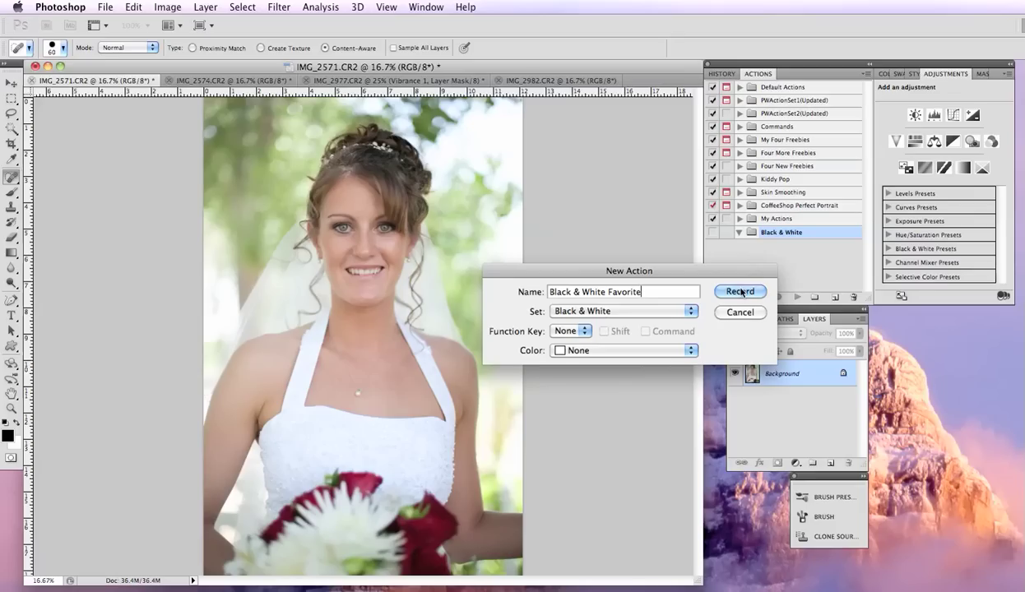
left_click(592, 313)
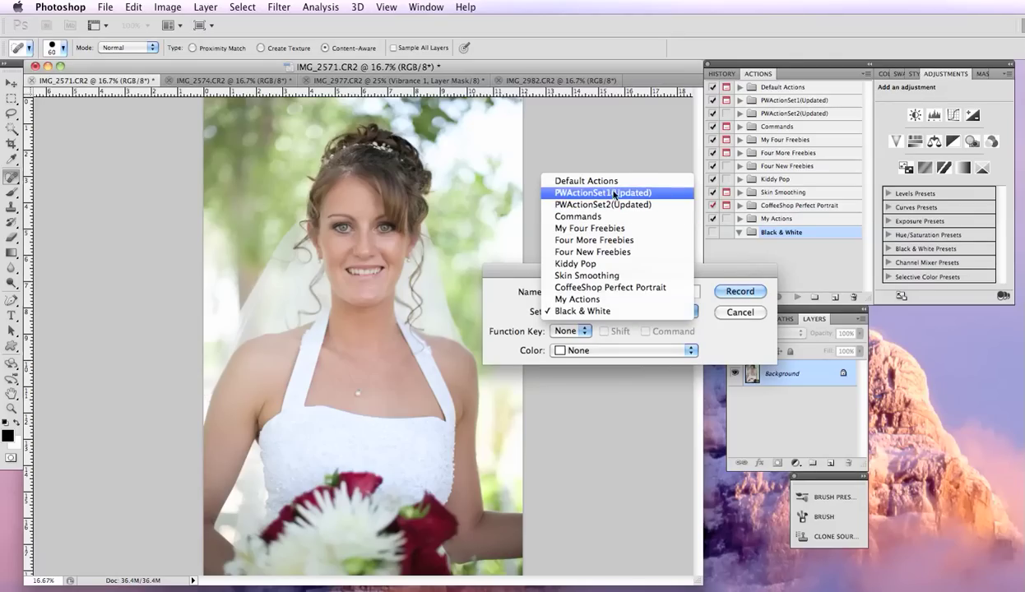
left_click(588, 312)
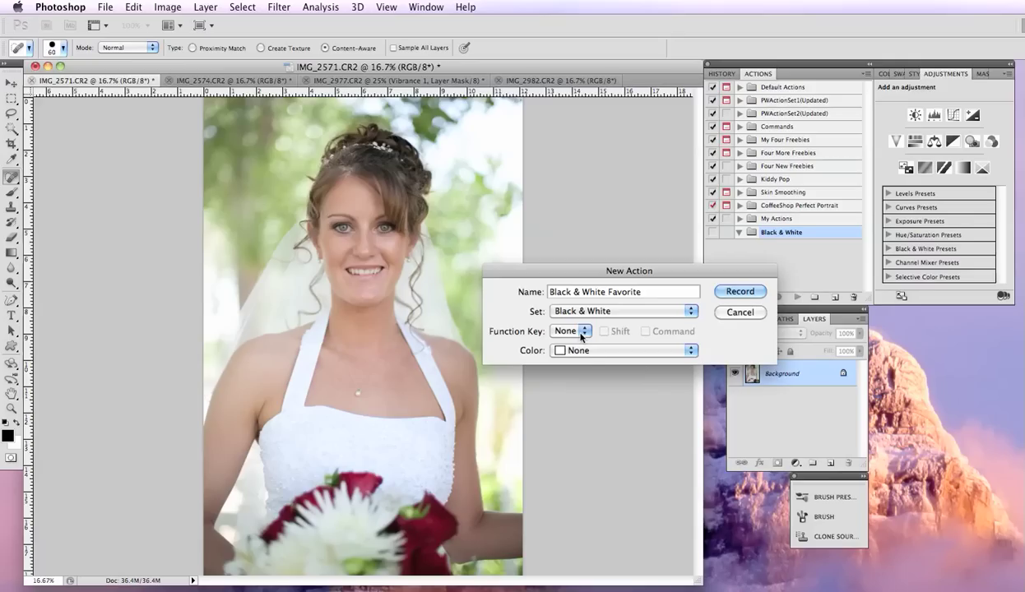
left_click(581, 333)
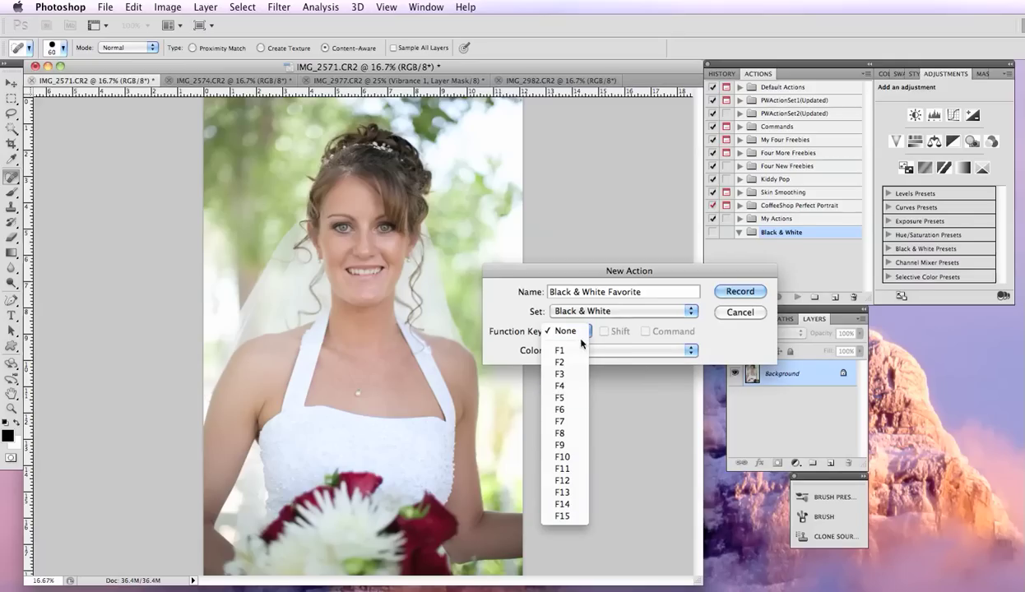
left_click(567, 331)
left_click(578, 352)
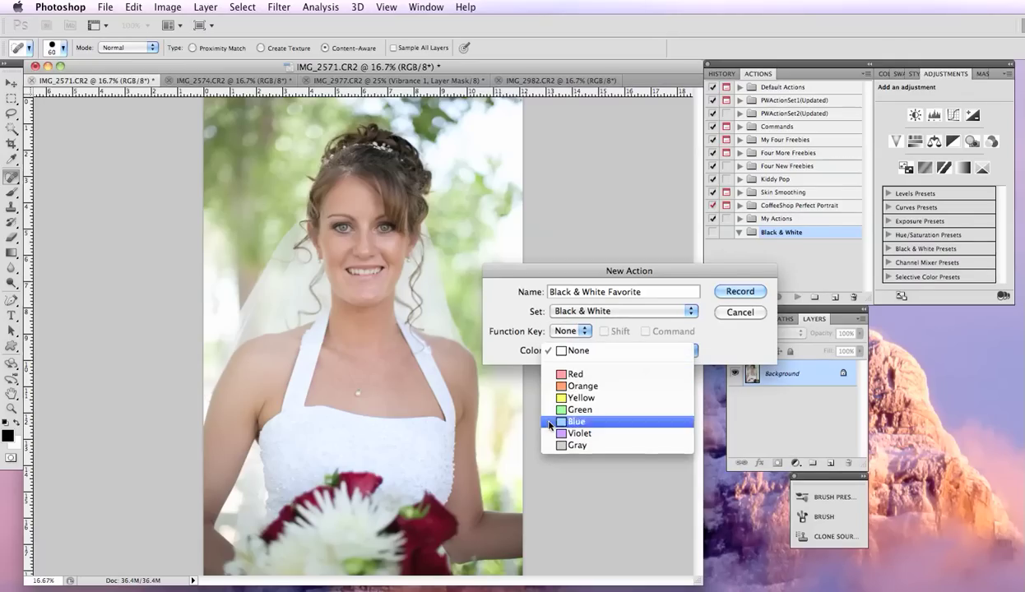
left_click(582, 355)
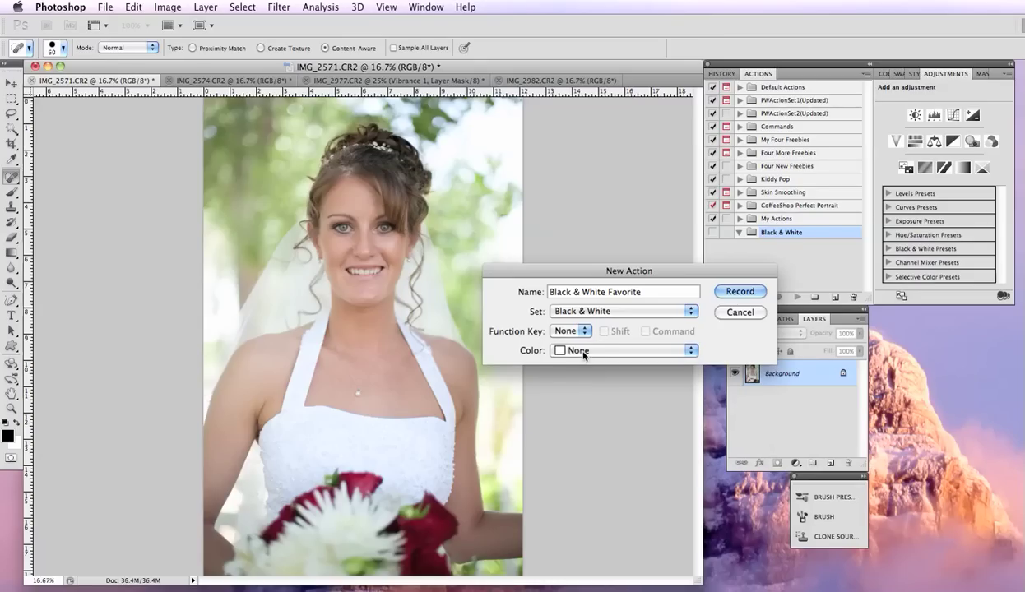
left_click(712, 288)
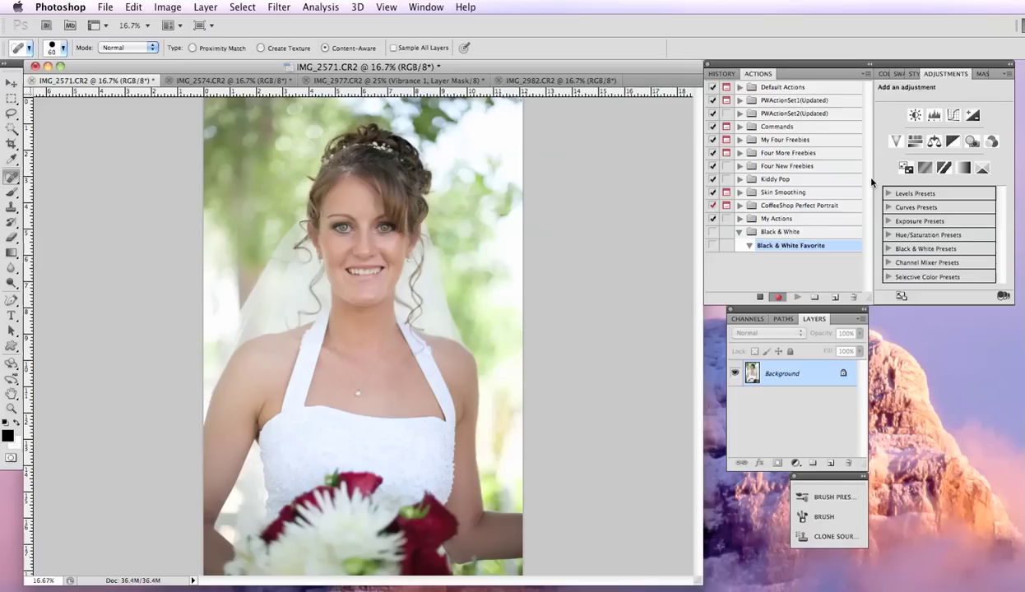
- Add a fully desaturated Hue/Saturation layer and a Levels layer with white point 224
left_click(913, 143)
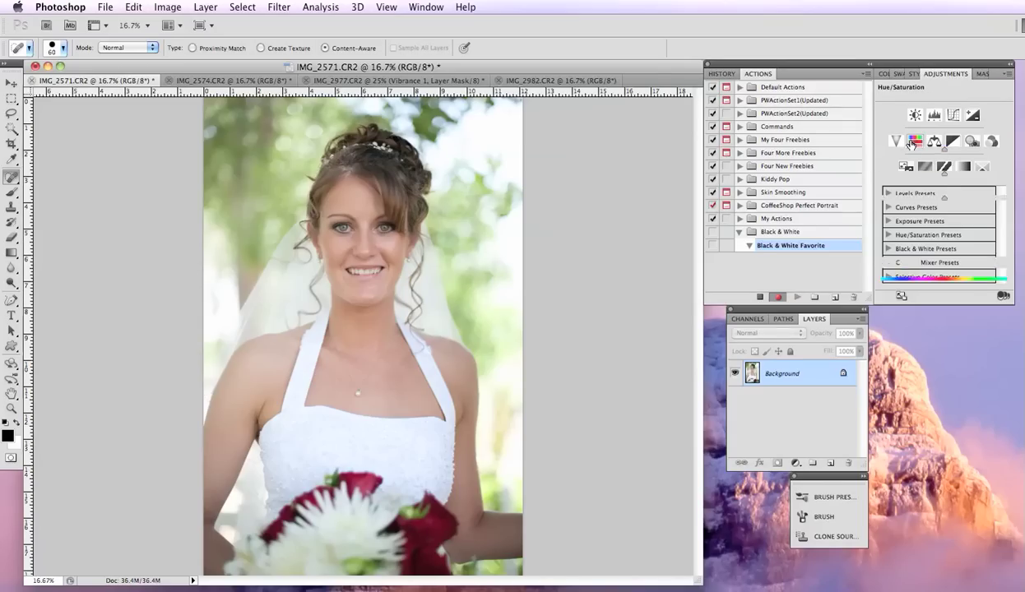
left_click(943, 175)
left_click_drag(943, 175, 851, 167)
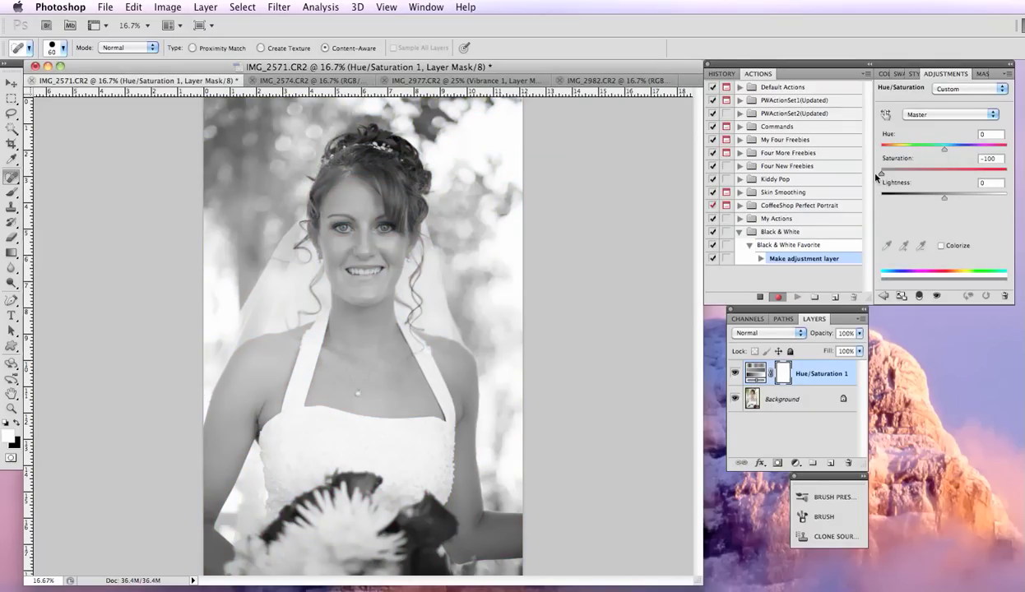
left_click(883, 295)
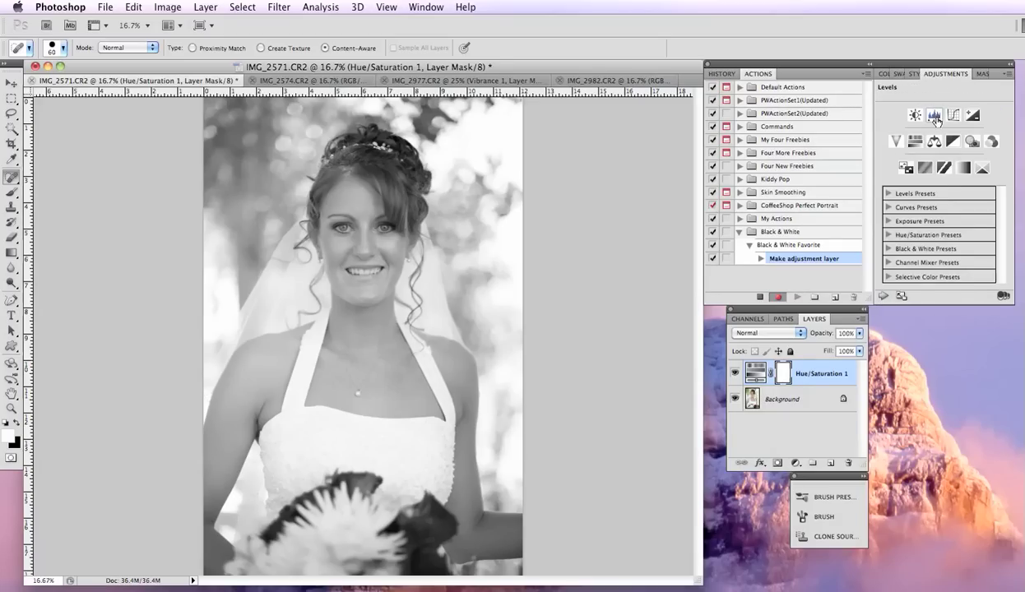
left_click(935, 116)
left_click_drag(1008, 189, 906, 191)
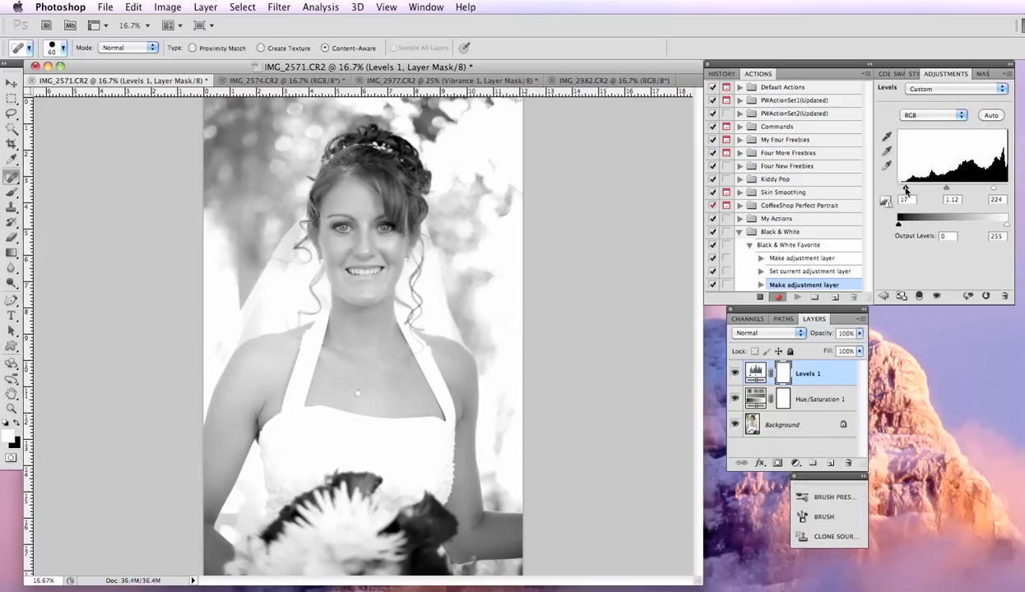
left_click(882, 296)
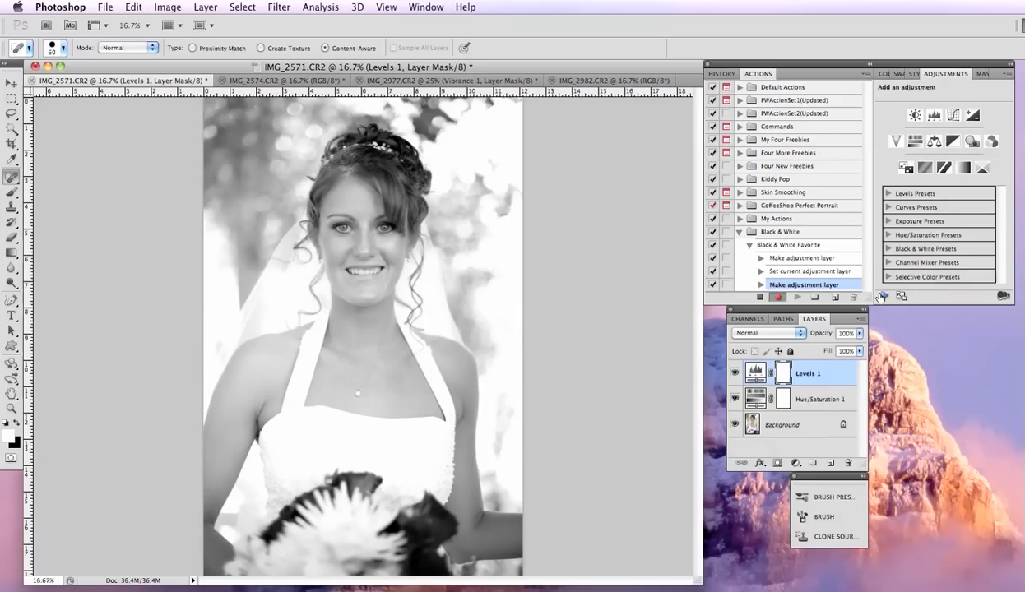
- Add Brightness/Contrast at brightness 9, and a lifted Curves layer with a low point at 38/28
left_click(914, 115)
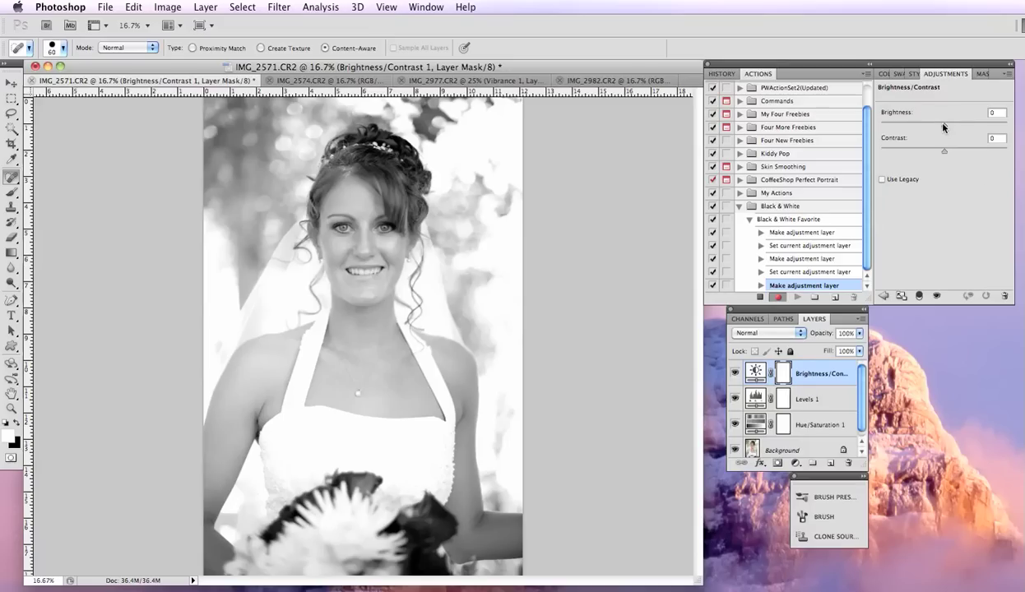
left_click_drag(944, 126, 947, 125)
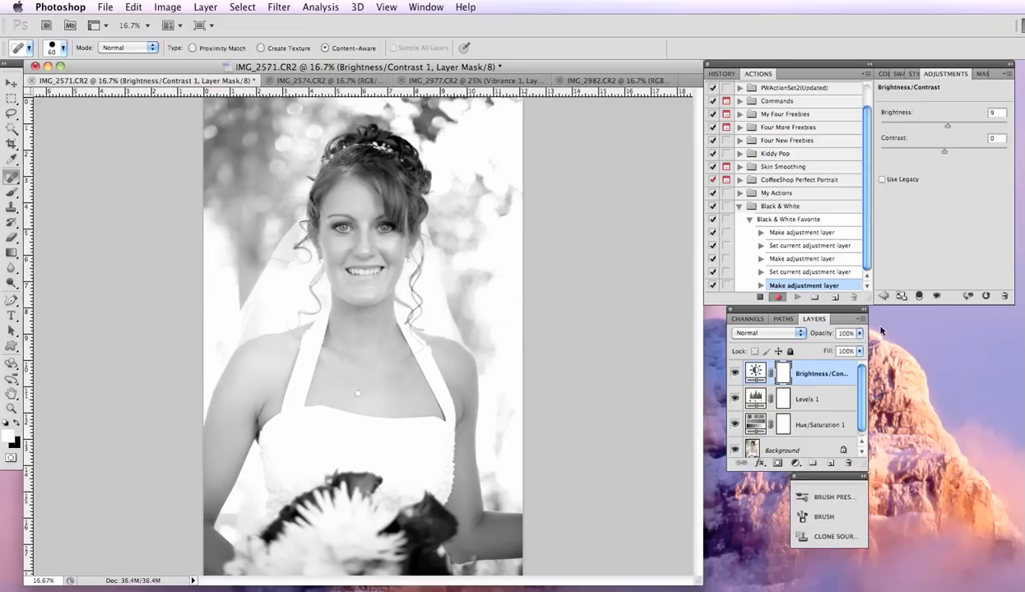
left_click(882, 296)
left_click(946, 115)
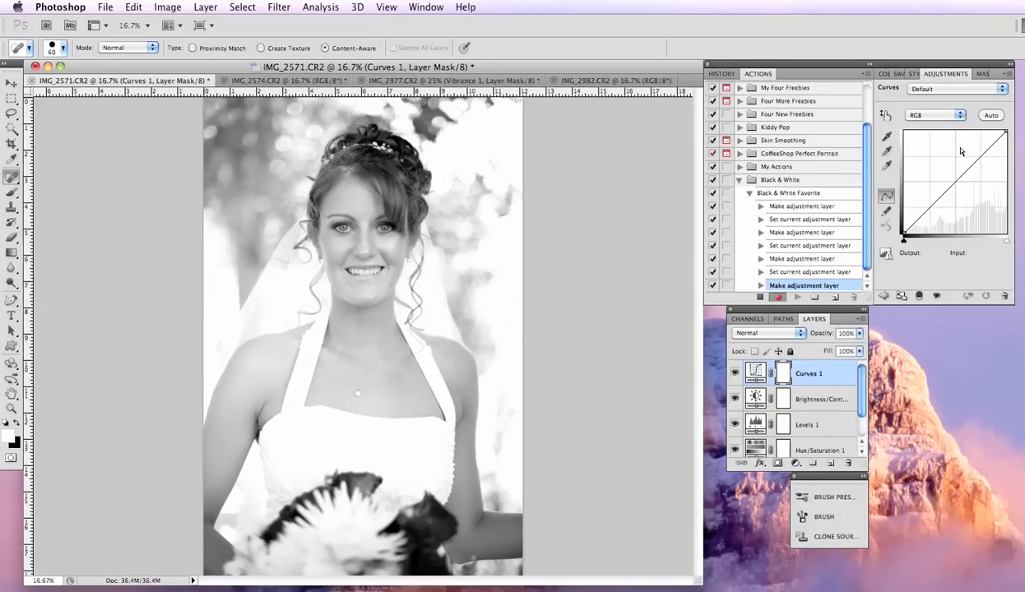
left_click_drag(981, 155, 983, 148)
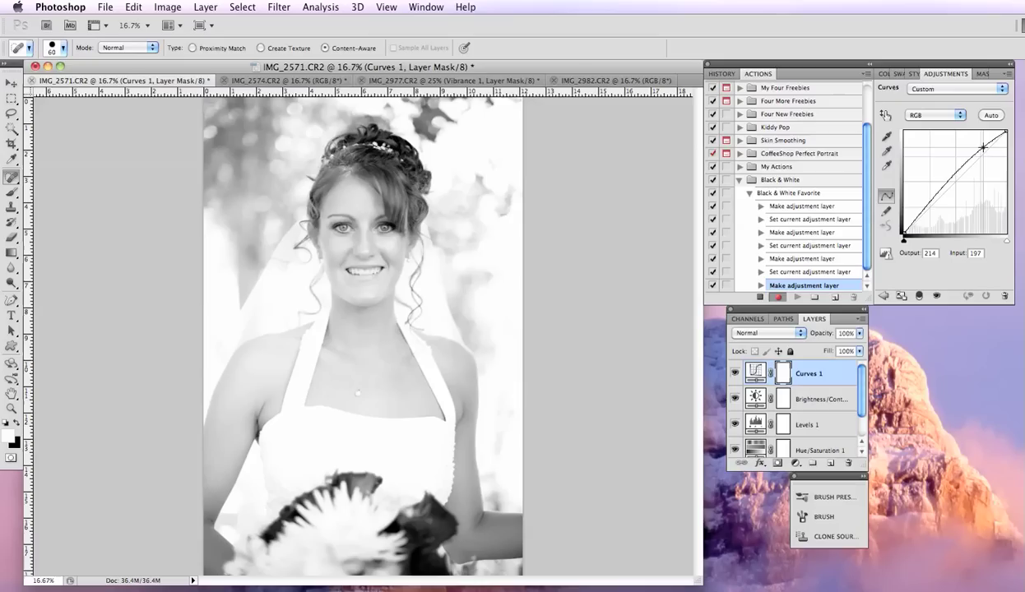
left_click(916, 219)
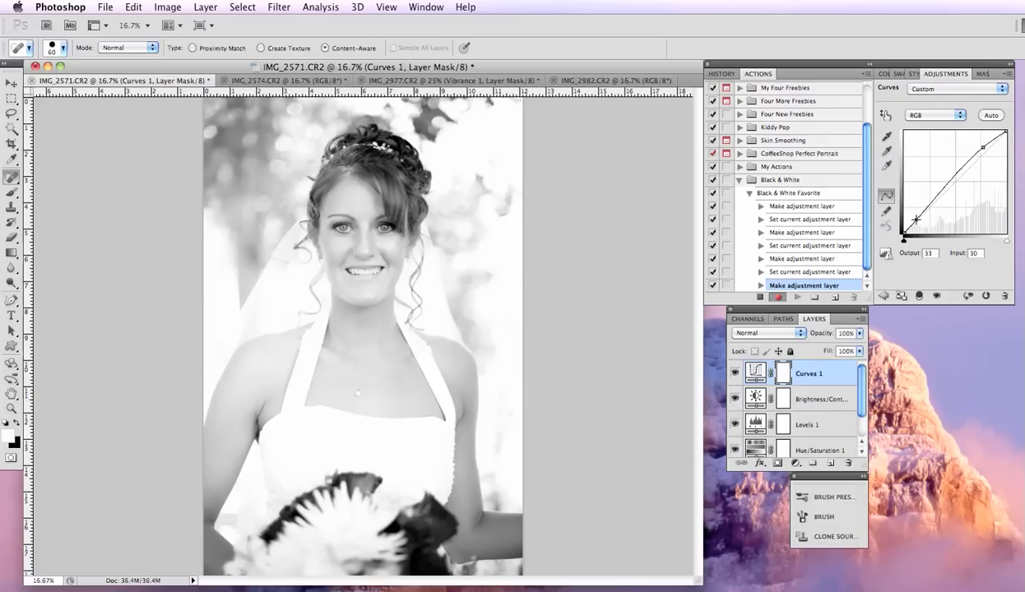
left_click_drag(916, 220, 919, 222)
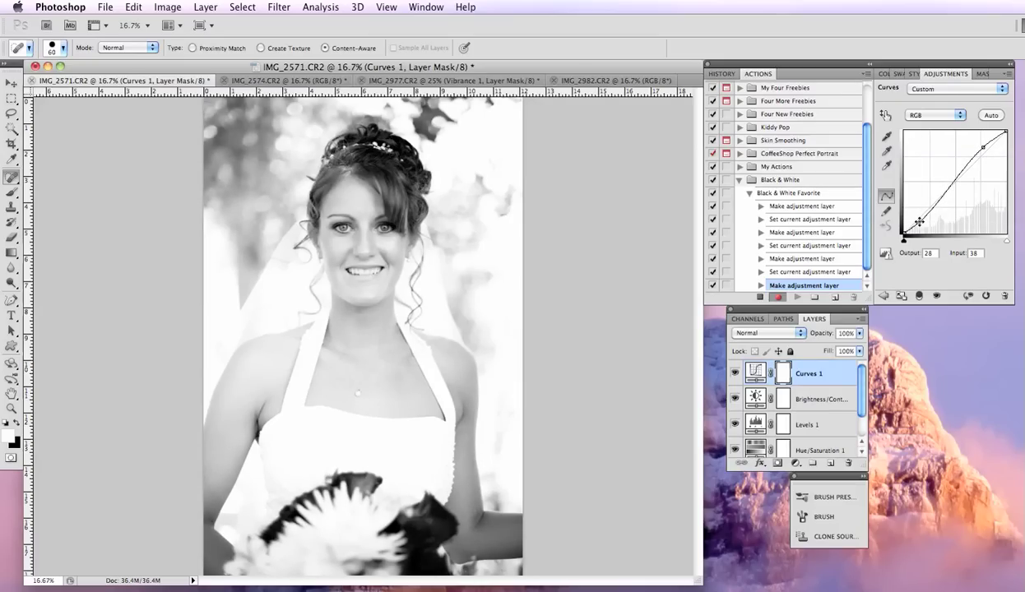
left_click(883, 296)
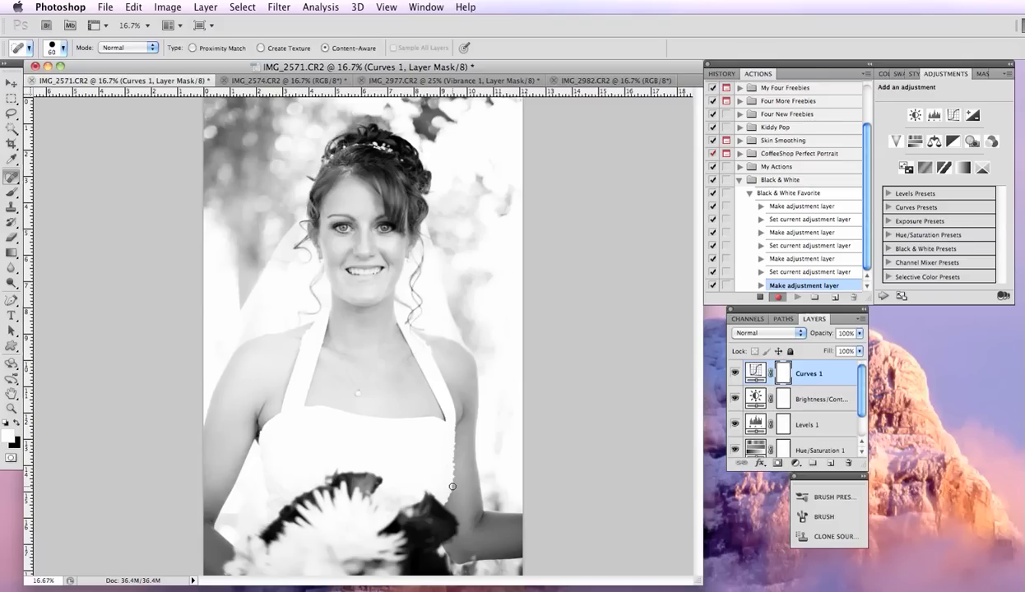
- Apply Unsharp Mask with Amount 29, Radius 1.0 and Threshold 0
left_click(289, 8)
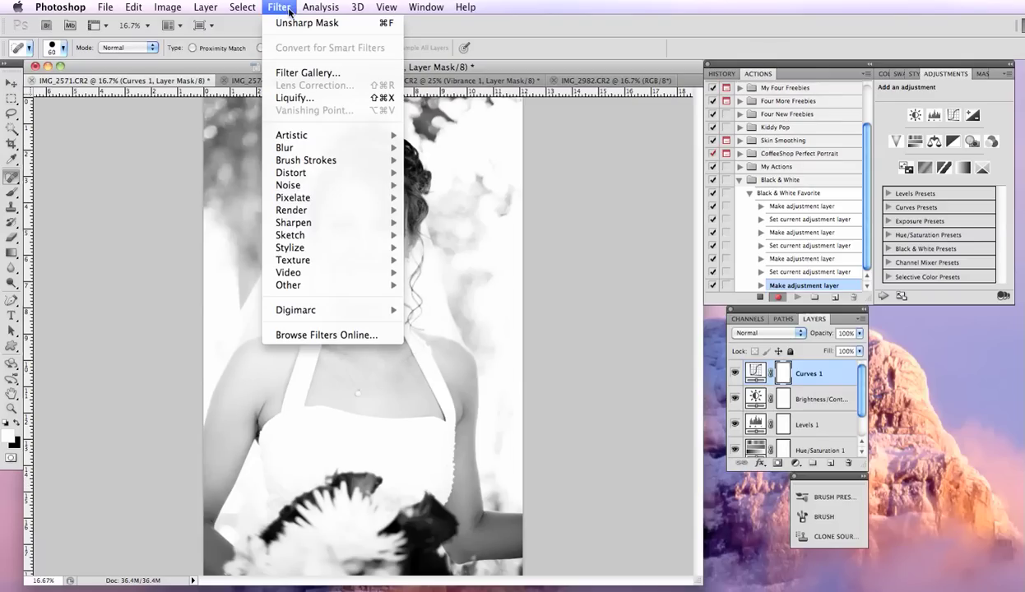
mouse_move(304, 224)
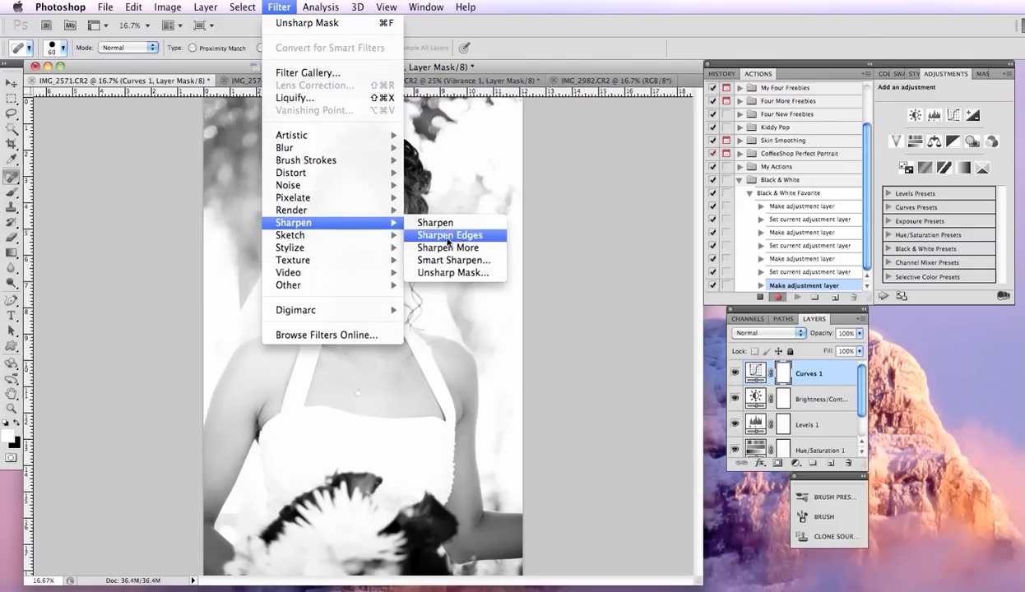
left_click(448, 273)
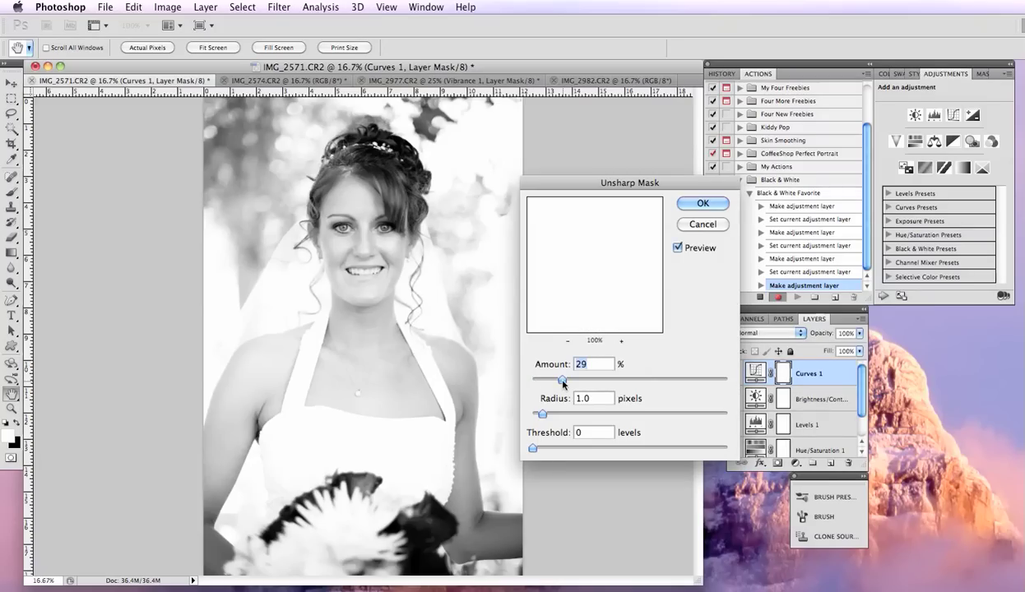
left_click(703, 204)
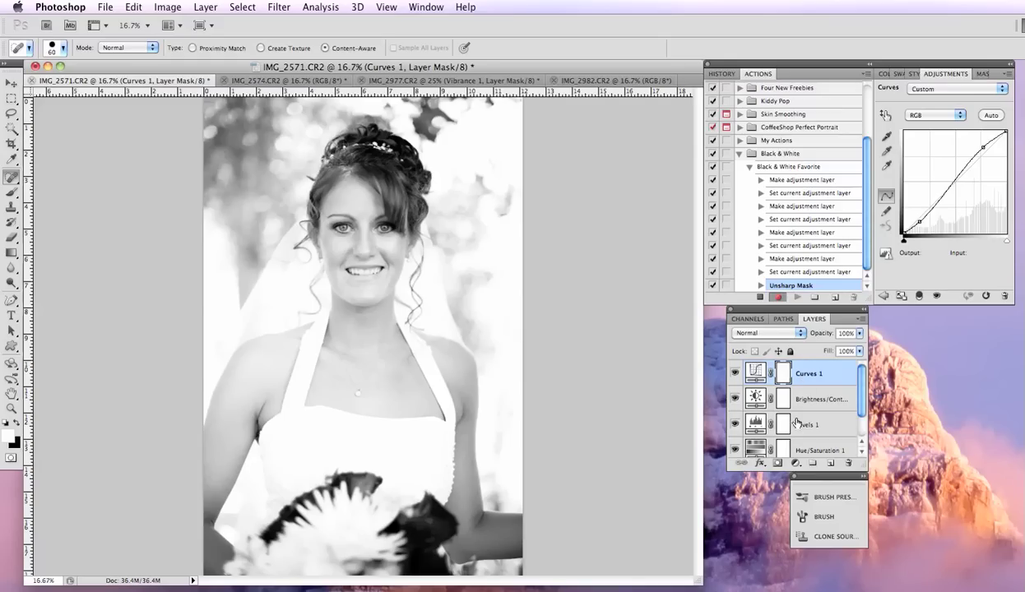
- Stop recording and collapse the Black & White Favorite action's step list
scroll(805, 435, "down", 2)
scroll(807, 436, "up", 2)
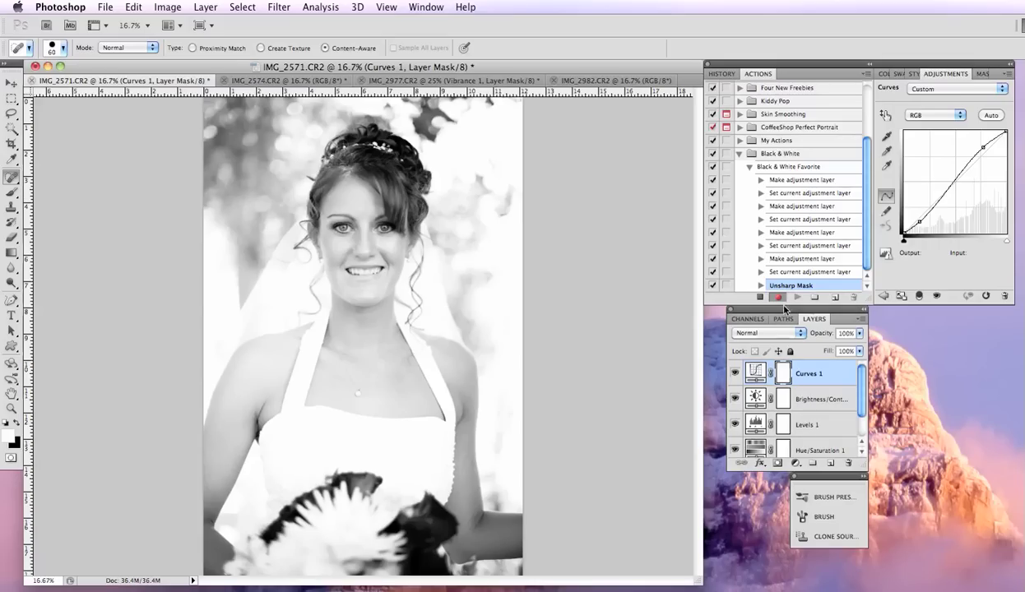
left_click(761, 297)
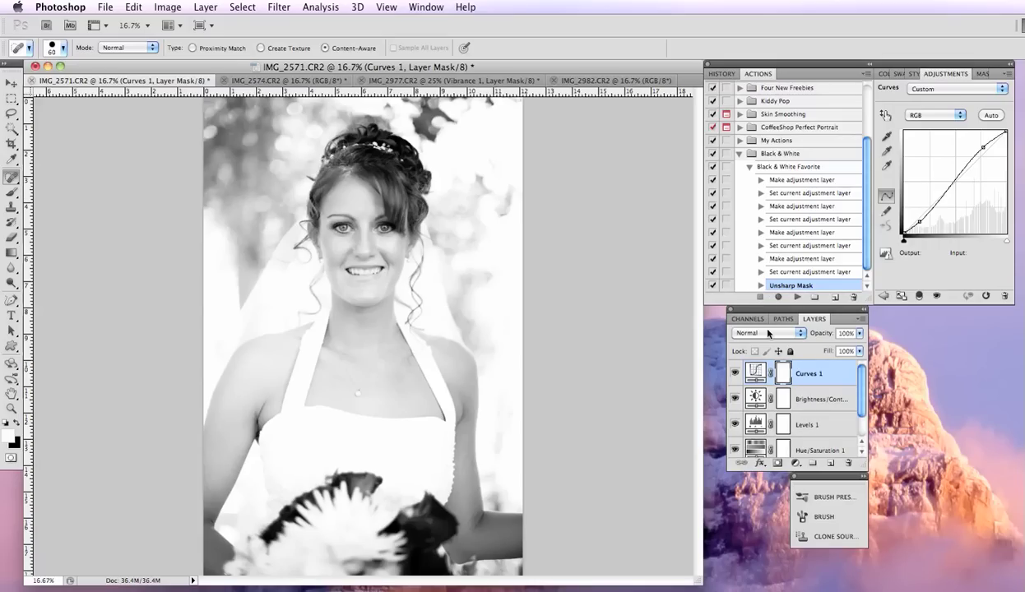
left_click(750, 166)
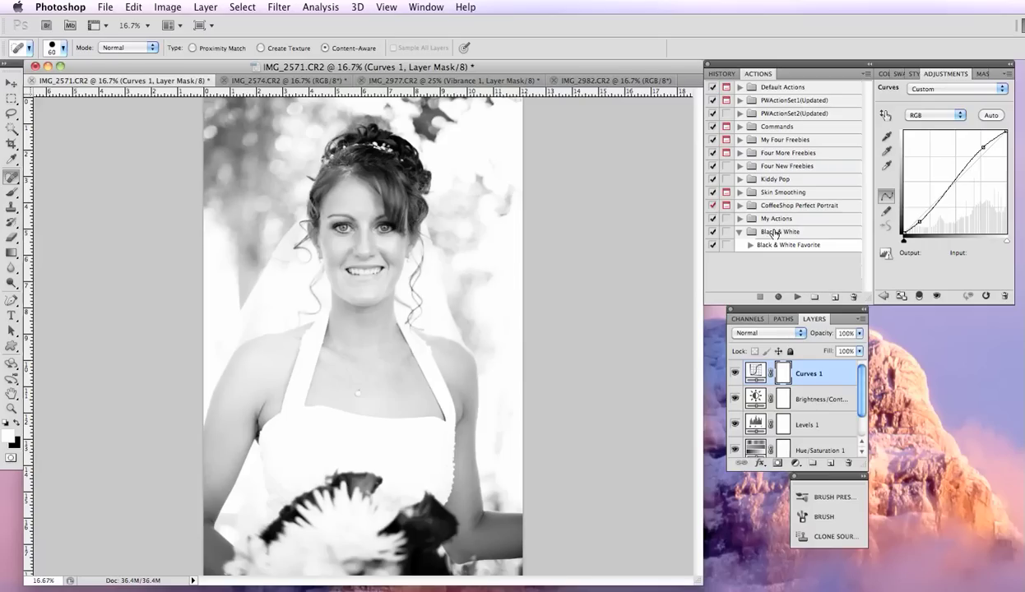
- Run the Black & White Favorite action on the colour IMG_2574 photo
left_click(277, 81)
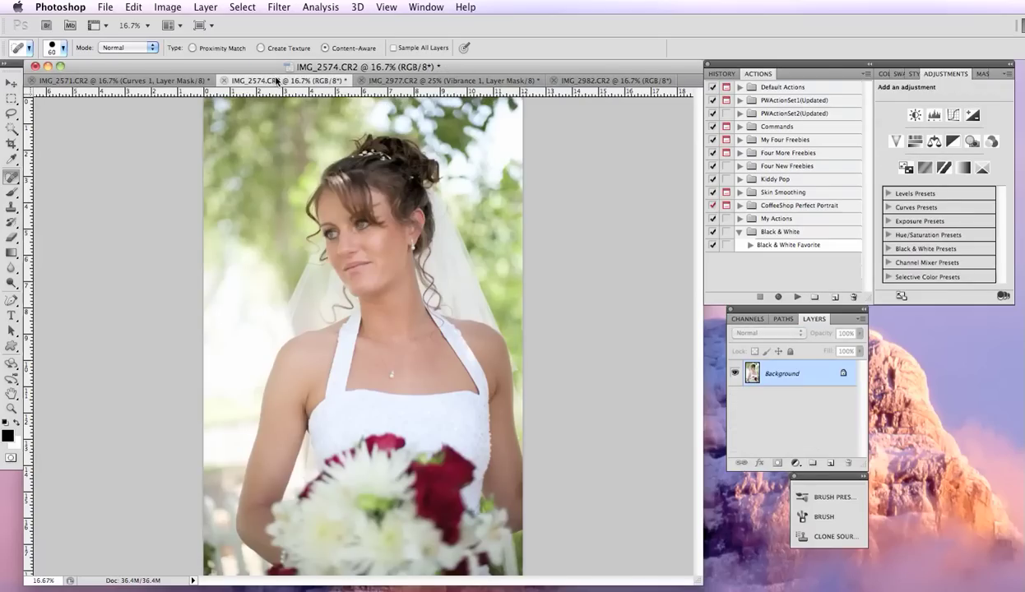
left_click(767, 246)
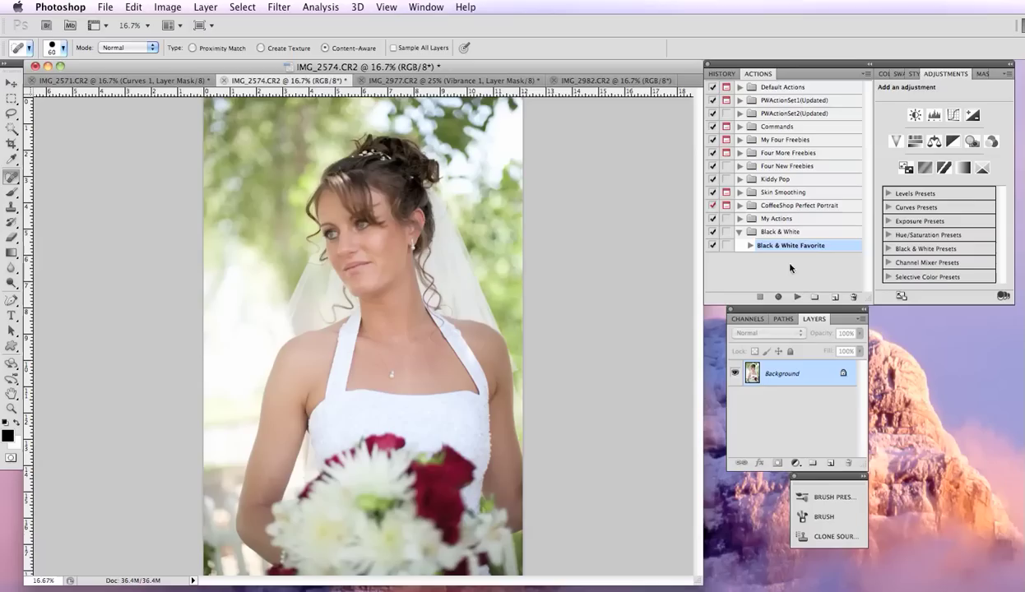
left_click(797, 297)
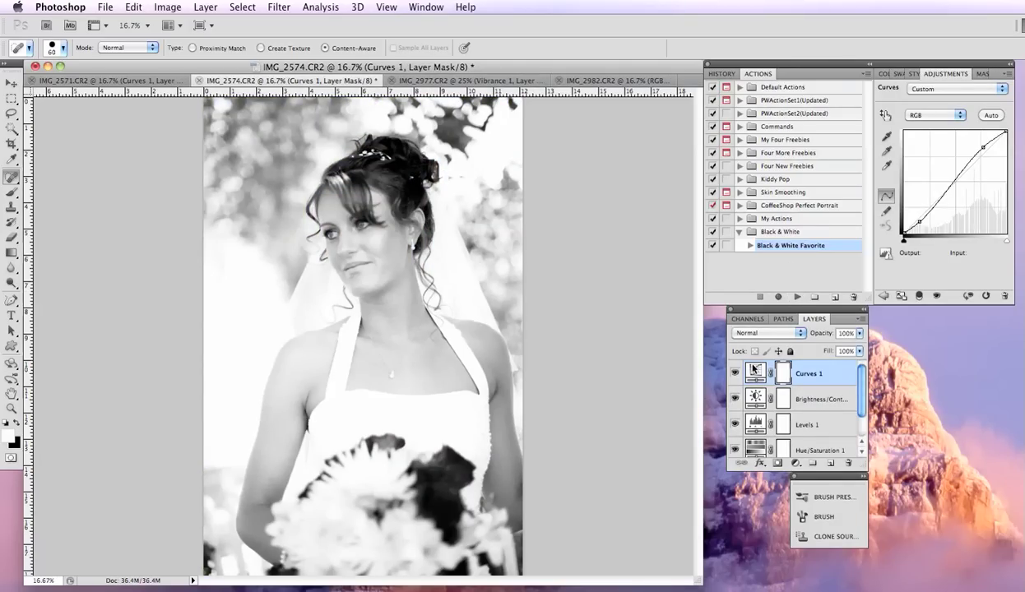
- Fine-tune the brightness on IMG_2574's Brightness/Contrast layer
scroll(815, 374, "down", 2)
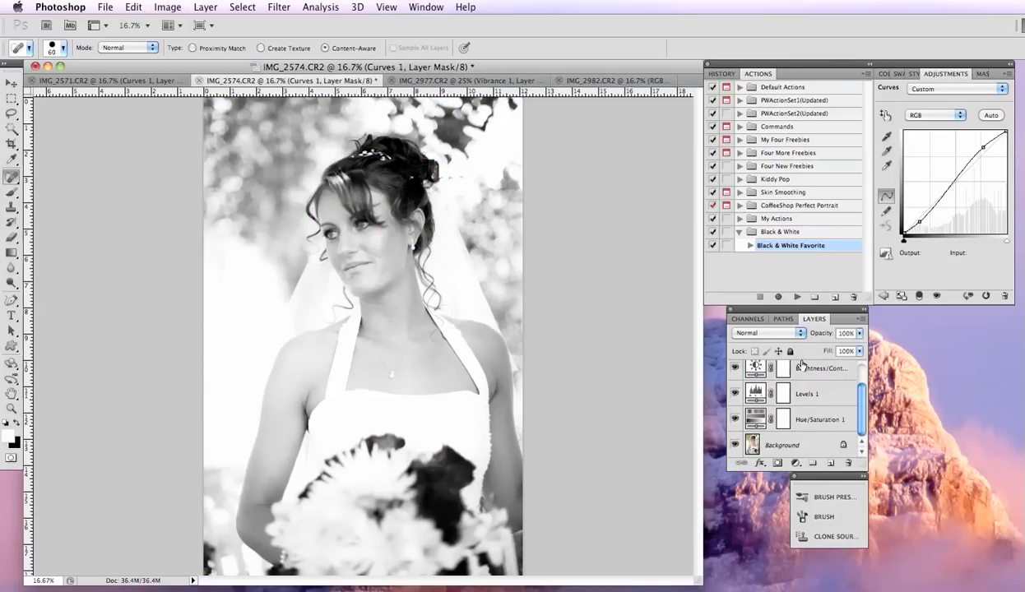
scroll(805, 418, "up", 2)
left_click(811, 400)
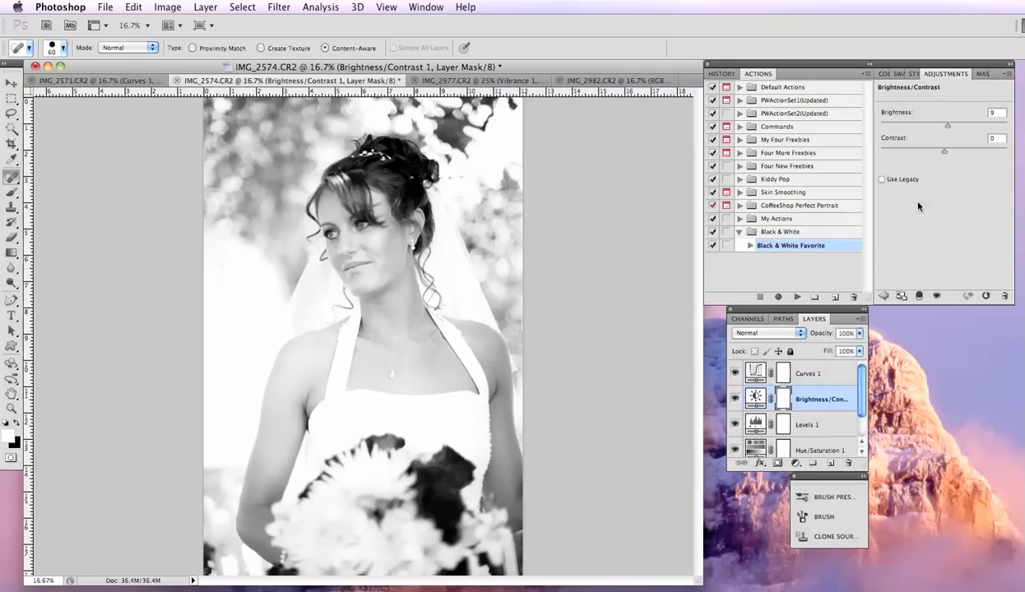
mouse_move(947, 129)
left_mouse_down()
mouse_move(914, 121)
mouse_move(945, 127)
left_mouse_up()
- Run the action on IMG_2977 and lower its Brightness/Contrast brightness to 1
left_click(464, 81)
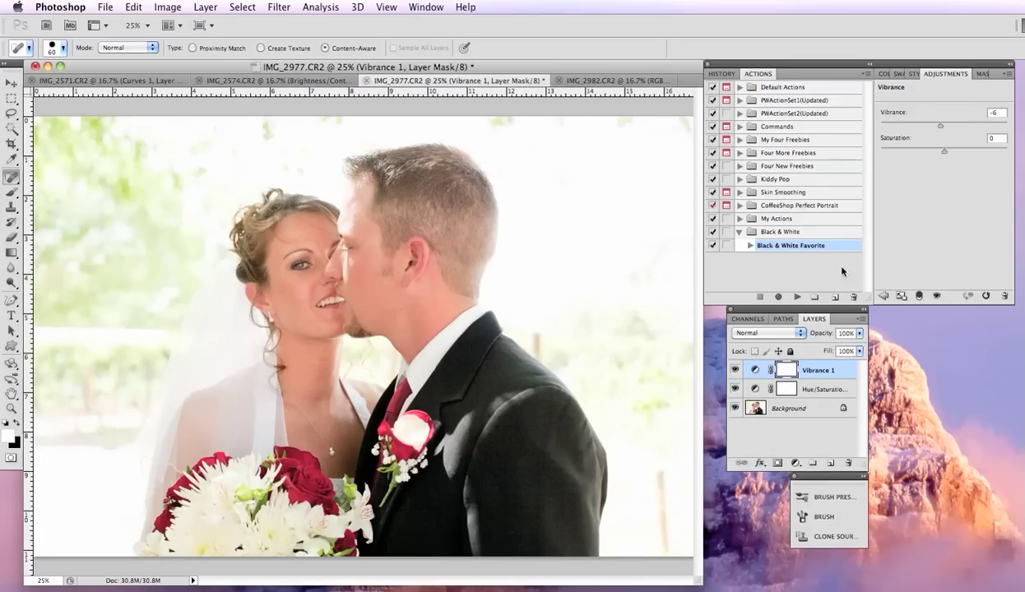
left_click(796, 297)
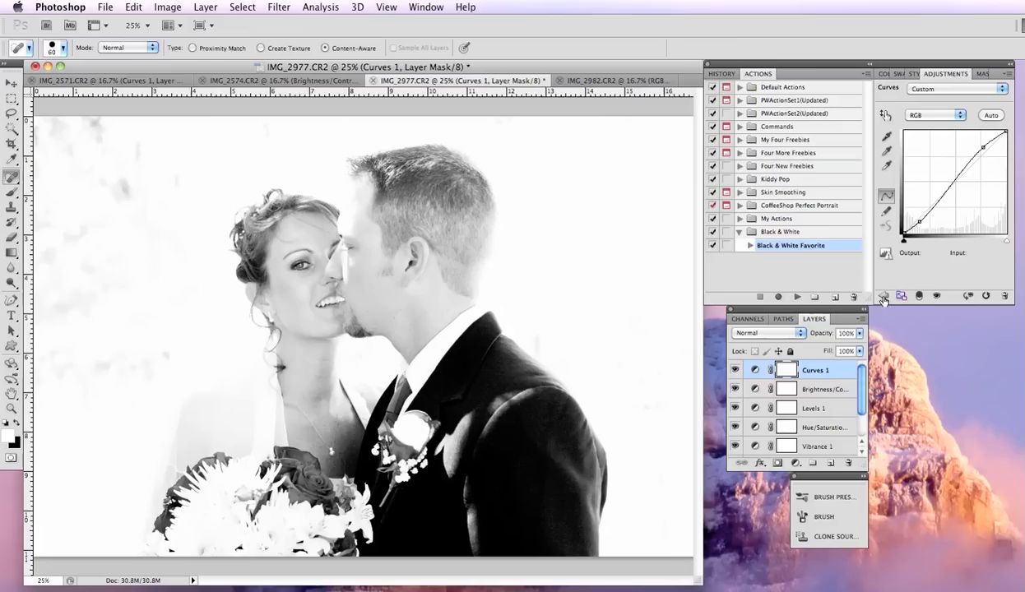
left_click(830, 398)
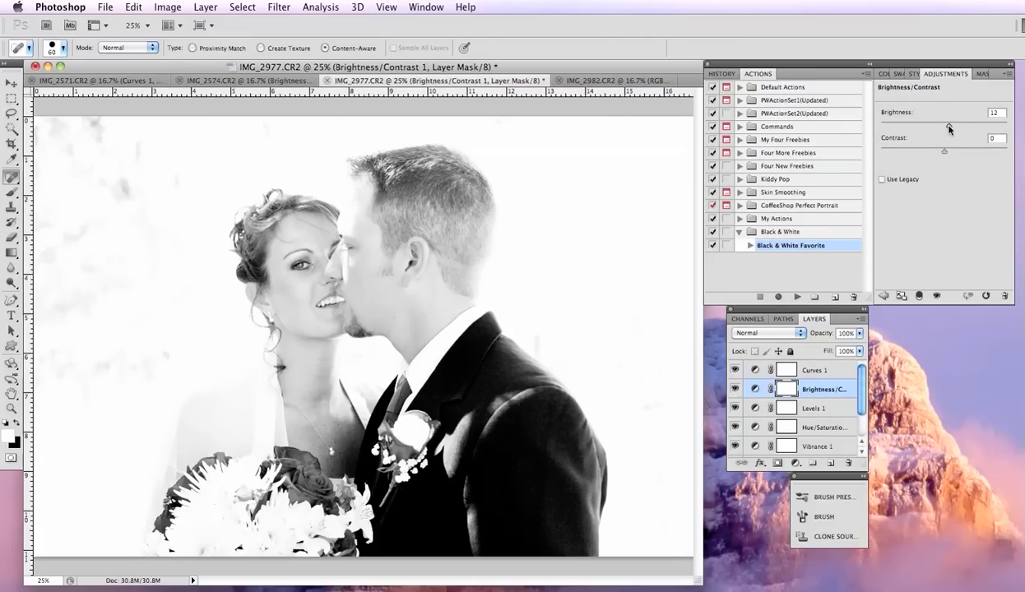
left_click_drag(948, 125, 946, 128)
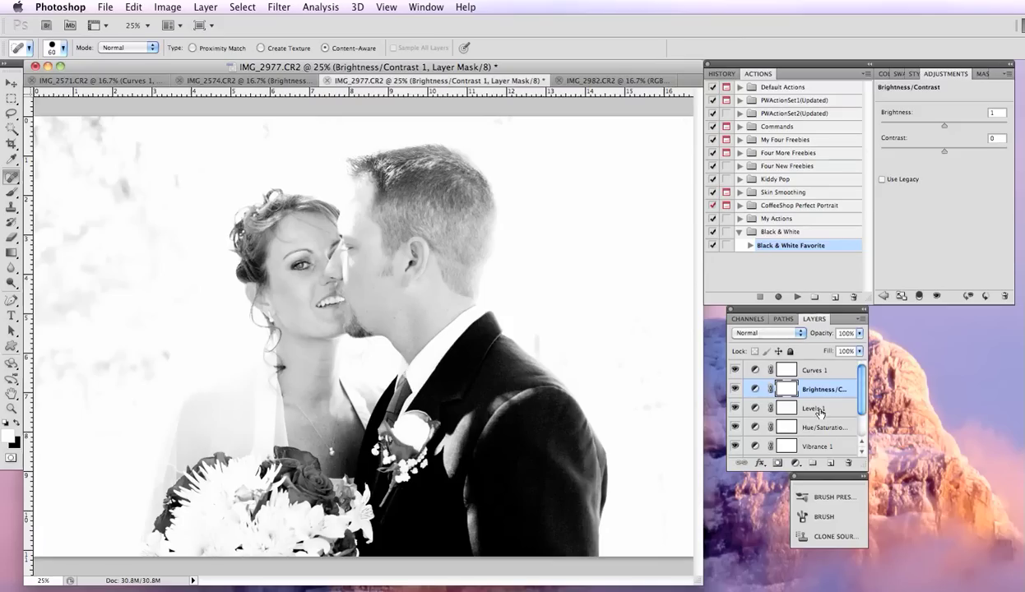
- Set the Levels 1 input values to 20, 1.00 and 236
left_click(800, 404)
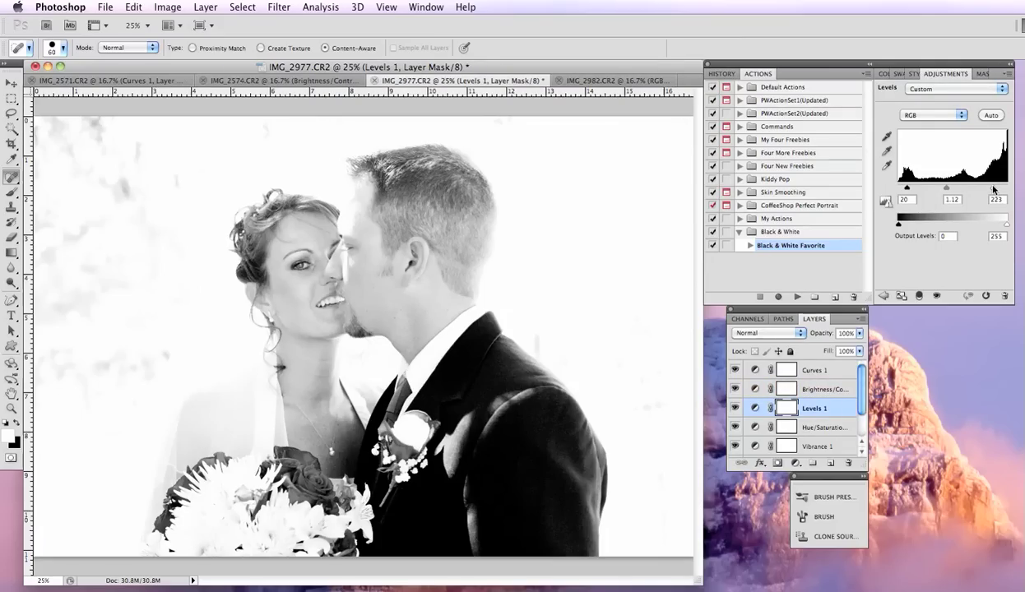
left_click_drag(994, 190, 999, 188)
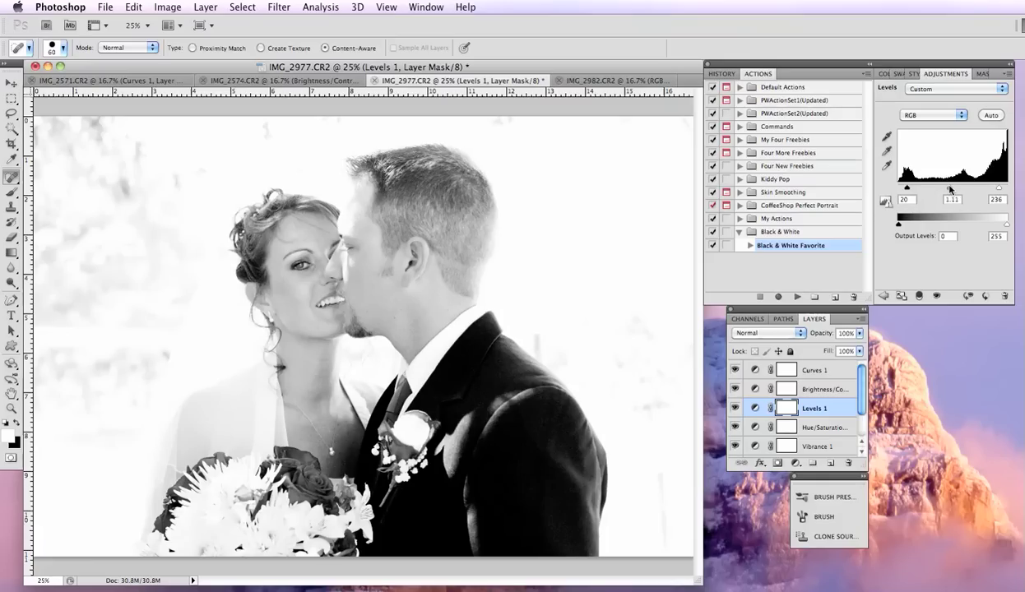
left_click_drag(950, 190, 953, 190)
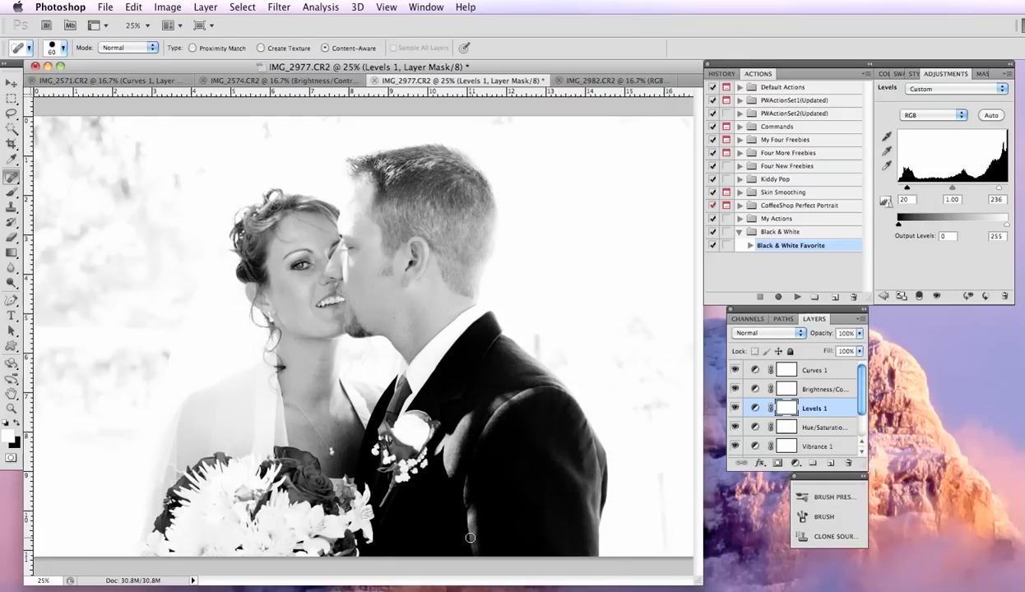
- Run Black & White Favorite on the IMG_2982 photo of the embracing couple
left_click(631, 81)
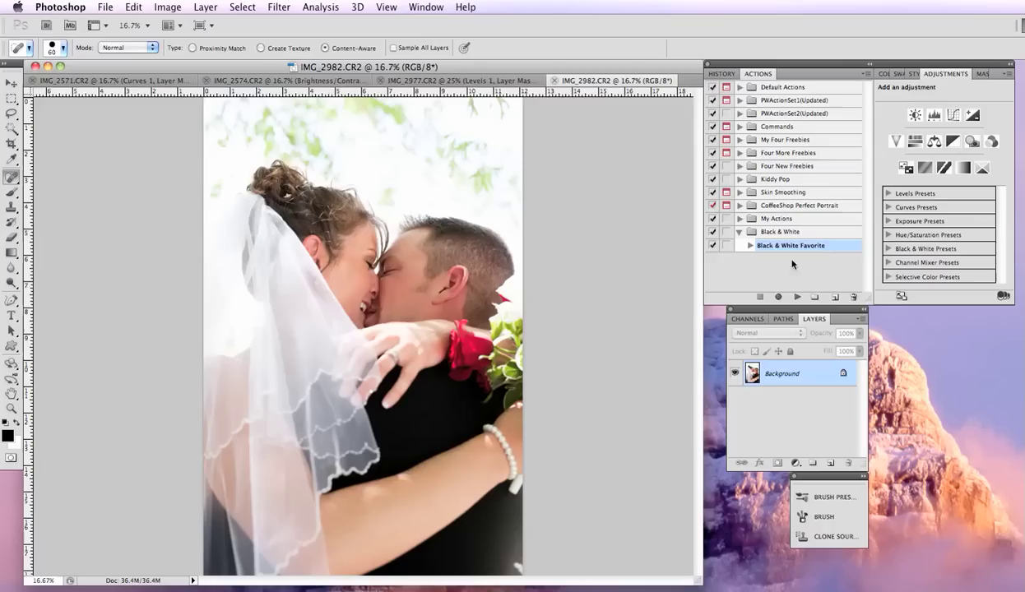
left_click(795, 296)
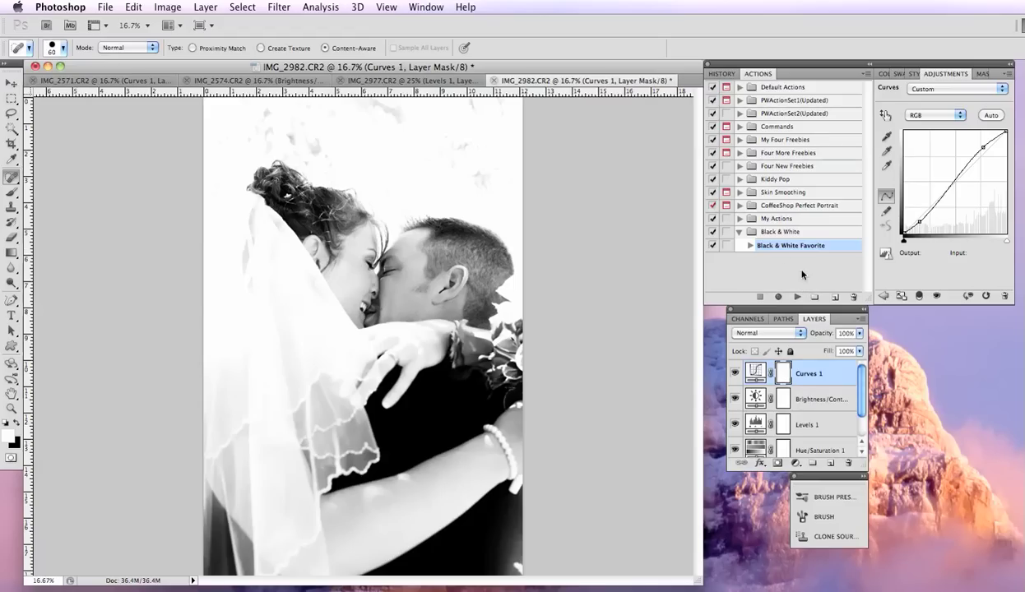
left_click(777, 234)
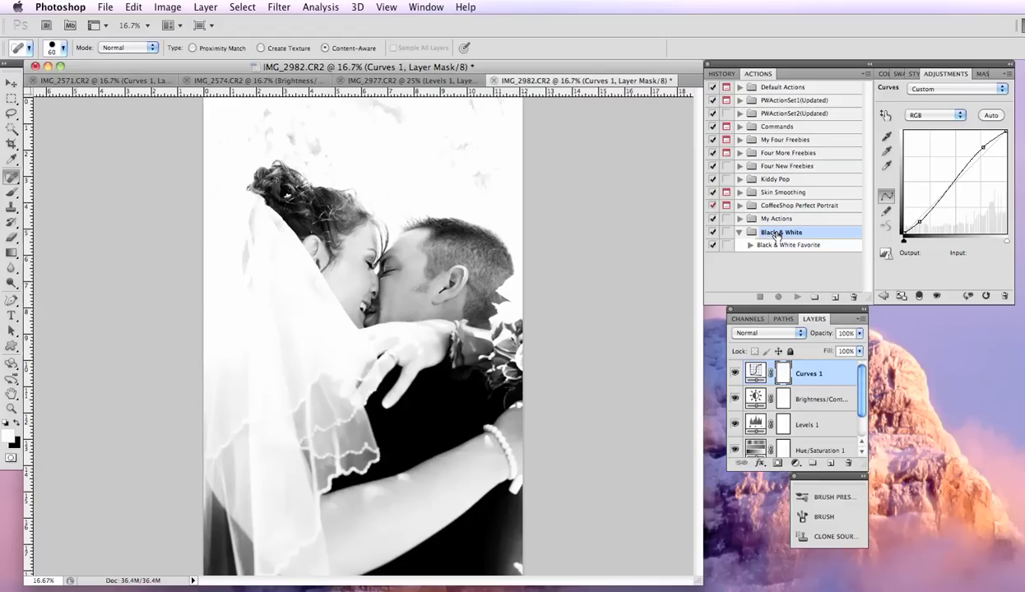
left_click(866, 74)
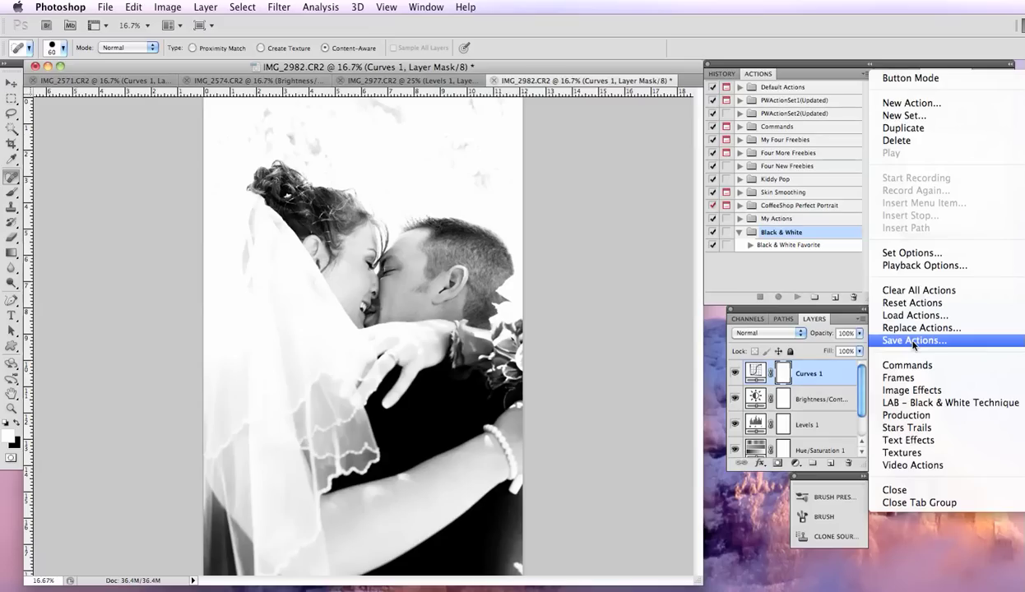
left_click(590, 339)
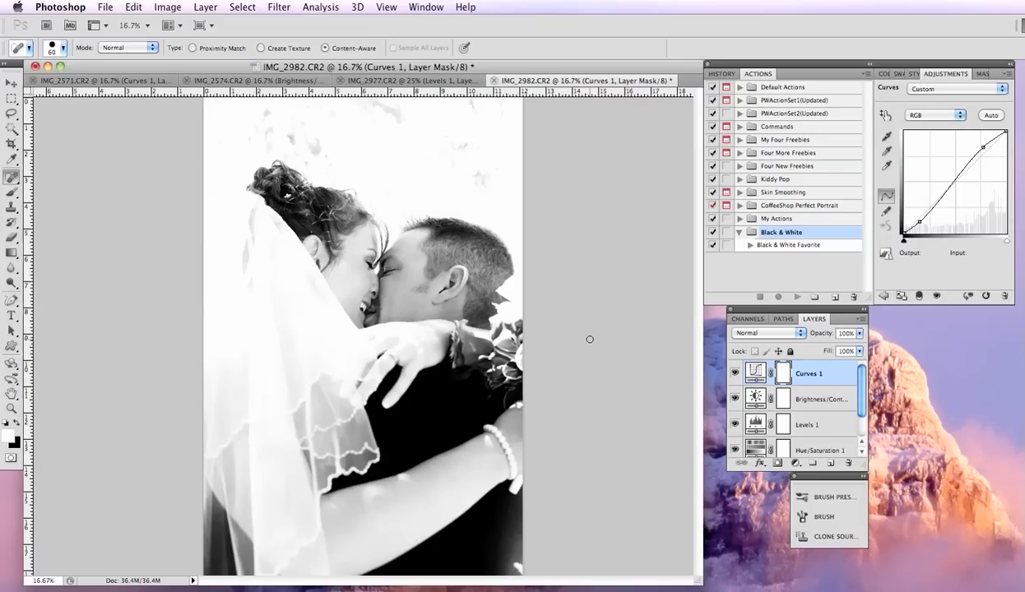